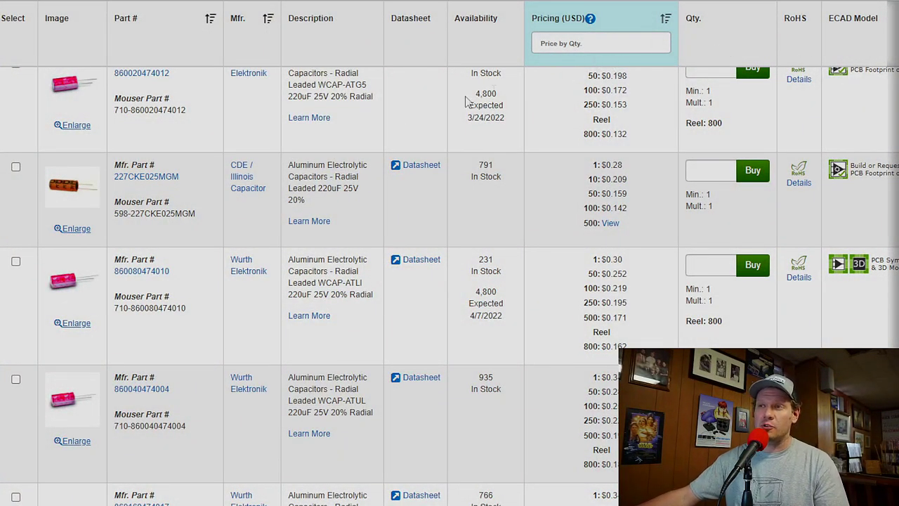
Start a fresh product search using the recent query "aluminum electrolytic capacitor"
{"action": "scroll", "coordinate": [338, 121], "scroll_direction": "up", "scroll_amount": 12}
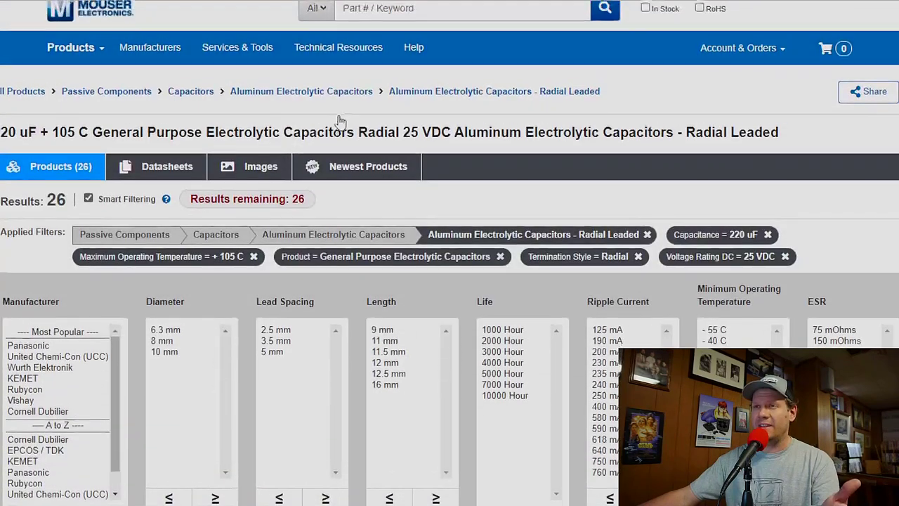
{"action": "scroll", "coordinate": [337, 120], "scroll_direction": "down", "scroll_amount": 1}
{"action": "scroll", "coordinate": [199, 167], "scroll_direction": "up", "scroll_amount": 2}
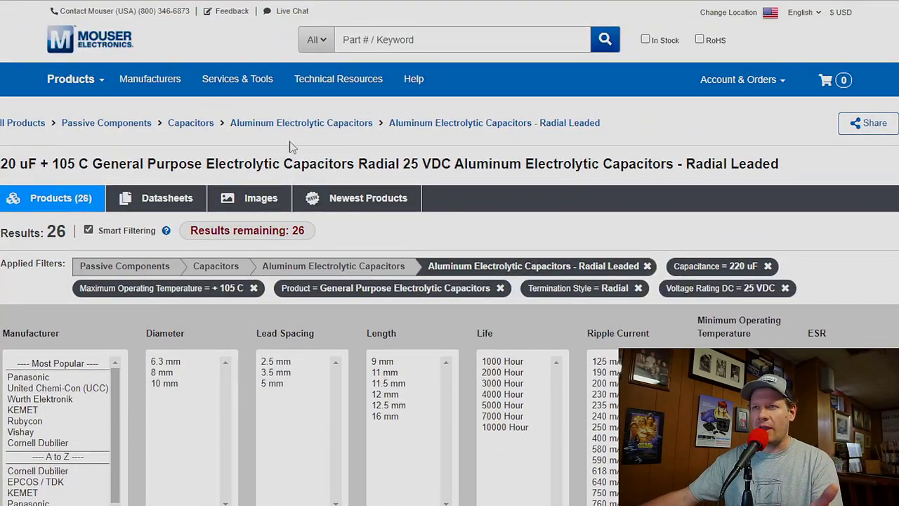
{"action": "left_click", "coordinate": [379, 40]}
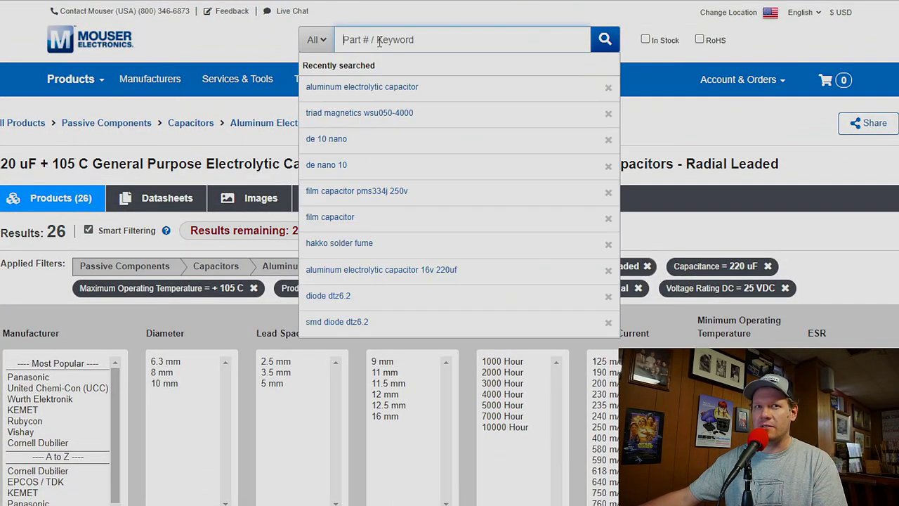
{"action": "left_click", "coordinate": [393, 89]}
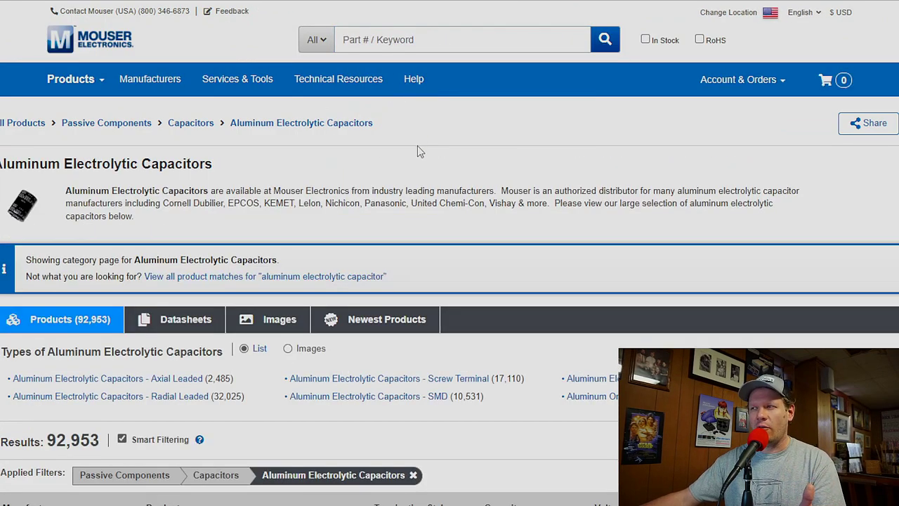
Filter the capacitors to General Purpose Electrolytic Capacitors with Radial termination style and apply the filters
{"action": "scroll", "coordinate": [444, 149], "scroll_direction": "down", "scroll_amount": 5}
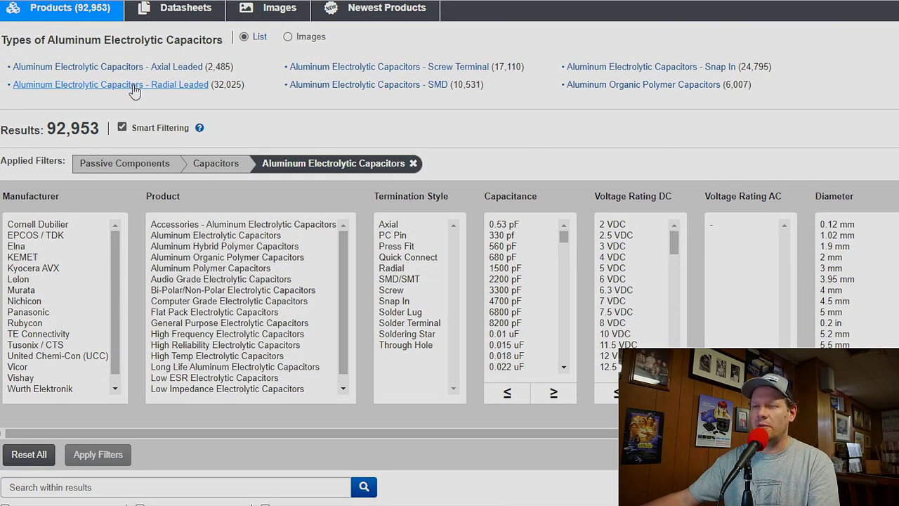
{"action": "scroll", "coordinate": [134, 91], "scroll_direction": "down", "scroll_amount": 1}
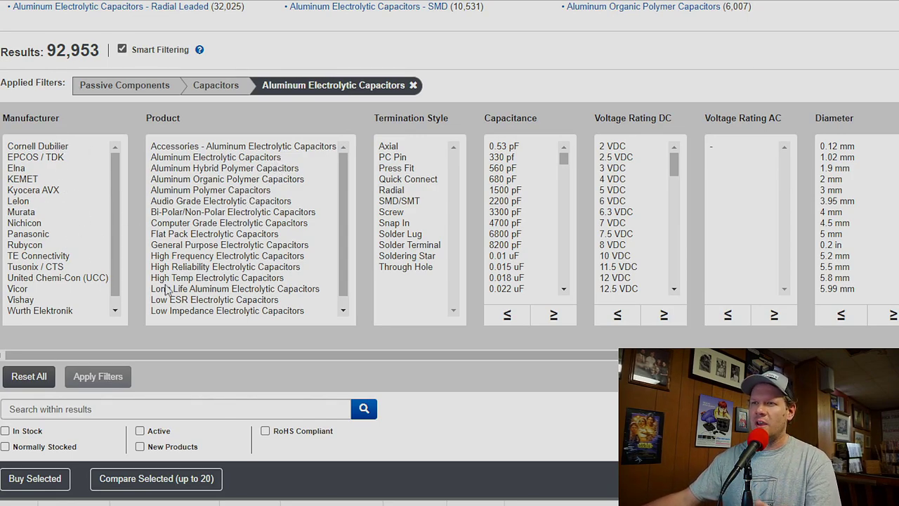
{"action": "left_click", "coordinate": [181, 245]}
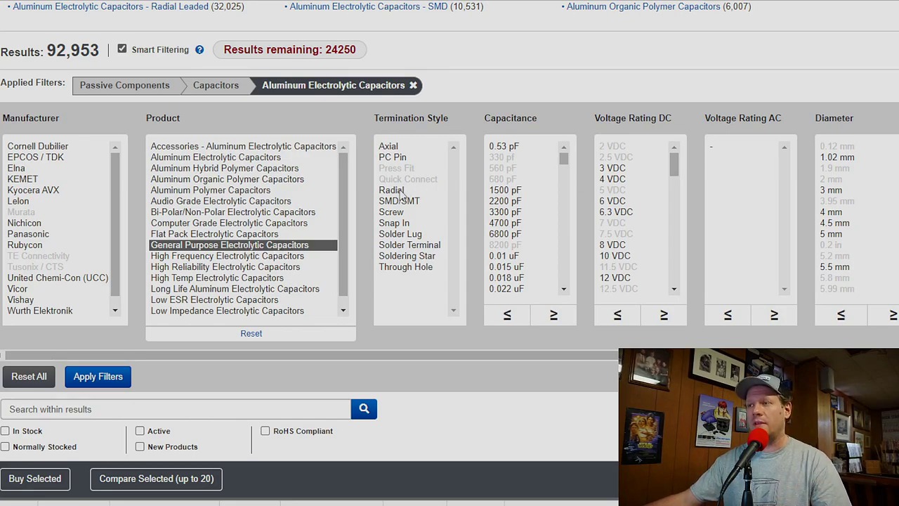
{"action": "left_click", "coordinate": [399, 192]}
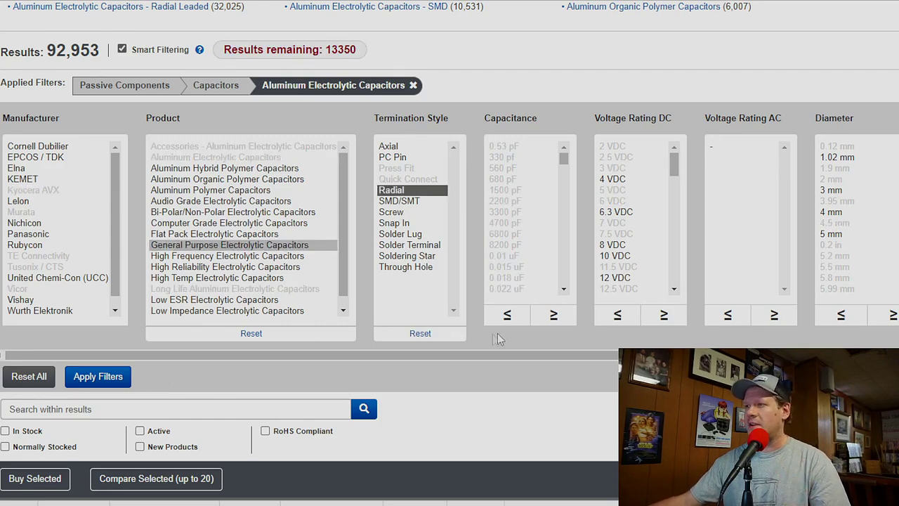
{"action": "left_click_drag", "start_coordinate": [470, 356], "coordinate": [313, 337]}
{"action": "left_click", "coordinate": [73, 380]}
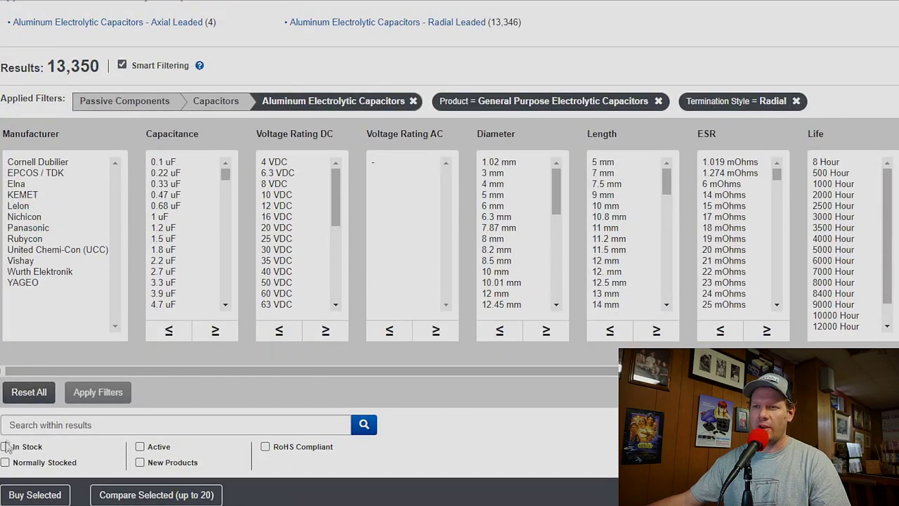
Restrict the filtered capacitors to parts that are in stock
{"action": "left_click", "coordinate": [5, 447]}
{"action": "scroll", "coordinate": [5, 449], "scroll_direction": "down", "scroll_amount": 2}
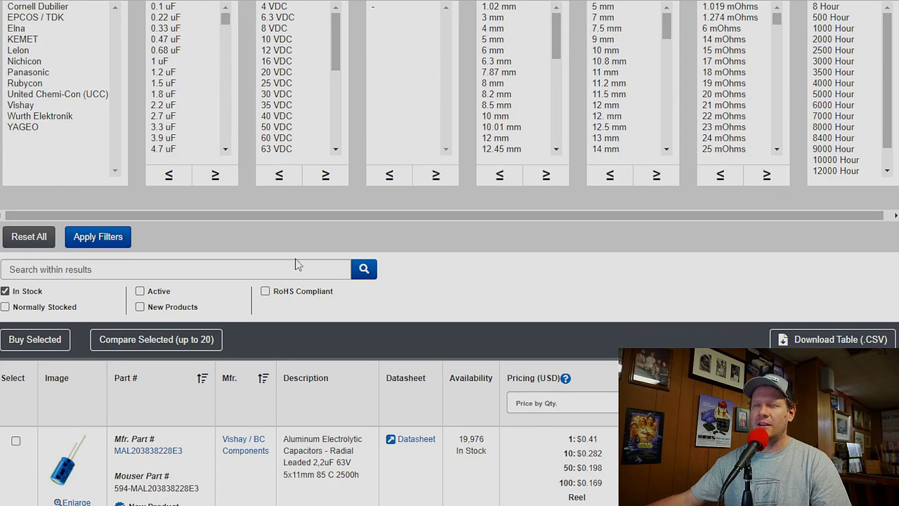
{"action": "scroll", "coordinate": [301, 258], "scroll_direction": "up", "scroll_amount": 3}
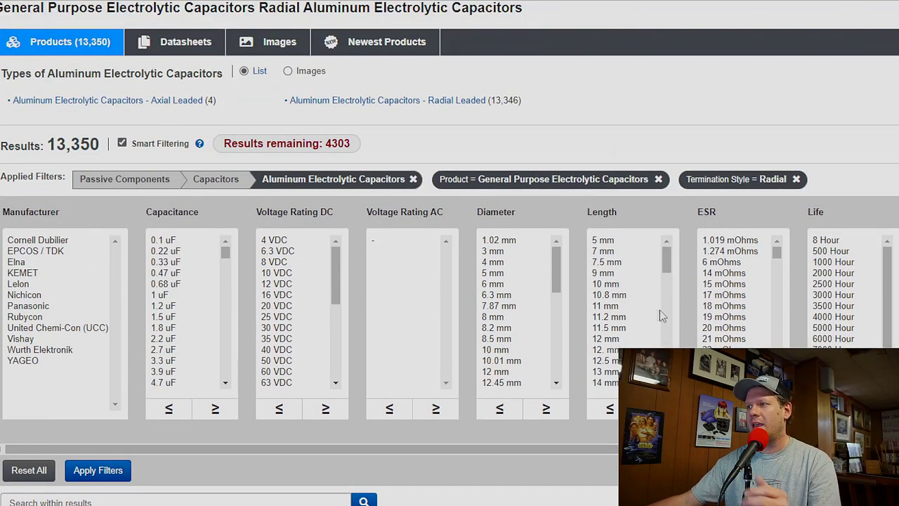
{"action": "left_click_drag", "start_coordinate": [318, 448], "coordinate": [298, 448]}
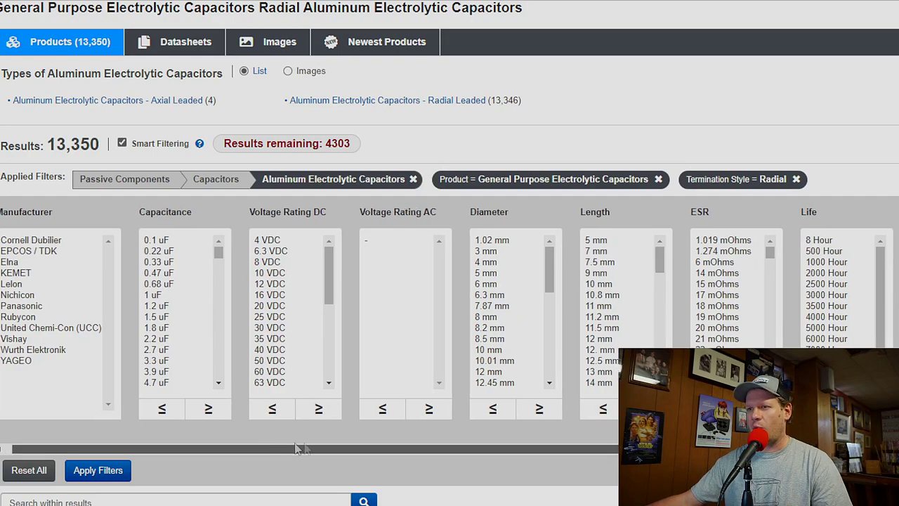
{"action": "left_click_drag", "start_coordinate": [463, 444], "coordinate": [227, 433]}
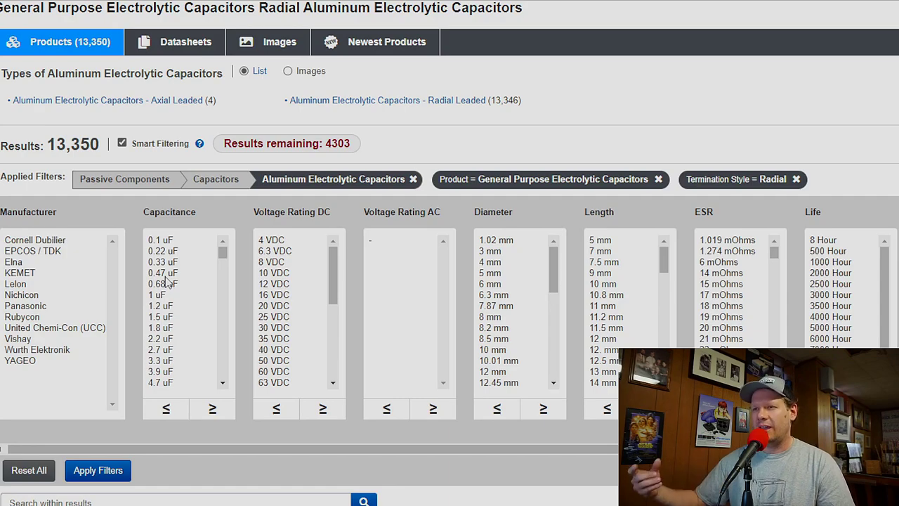
{"action": "scroll", "coordinate": [231, 204], "scroll_direction": "down", "scroll_amount": 1}
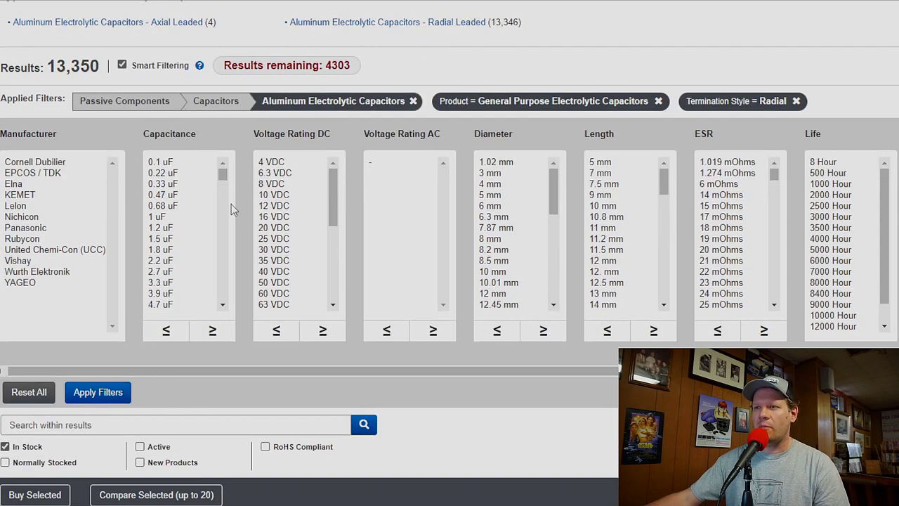
Narrow the results to a 25 VDC voltage rating and 220 uF capacitance, and apply the filters
{"action": "left_click", "coordinate": [274, 239]}
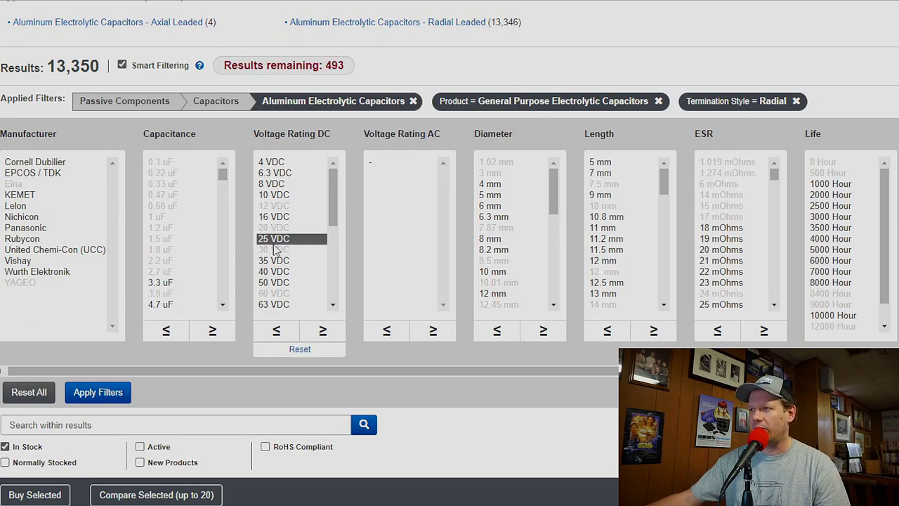
{"action": "scroll", "coordinate": [191, 256], "scroll_direction": "down", "scroll_amount": 2}
{"action": "scroll", "coordinate": [191, 256], "scroll_direction": "up", "scroll_amount": 2}
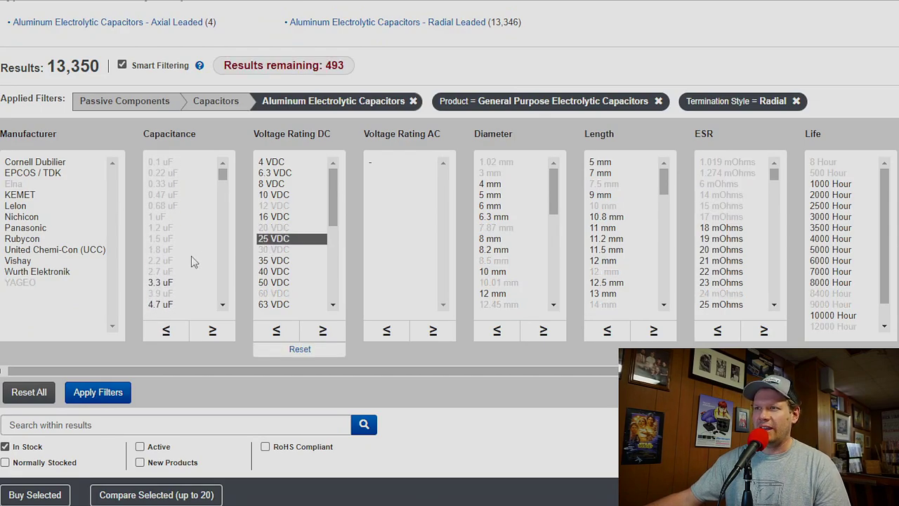
{"action": "scroll", "coordinate": [191, 256], "scroll_direction": "down", "scroll_amount": 10}
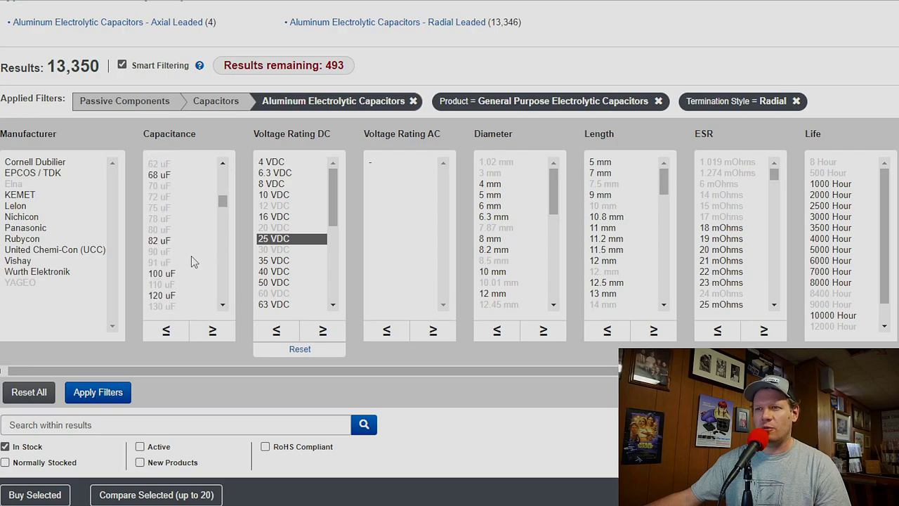
{"action": "scroll", "coordinate": [191, 256], "scroll_direction": "down", "scroll_amount": 5}
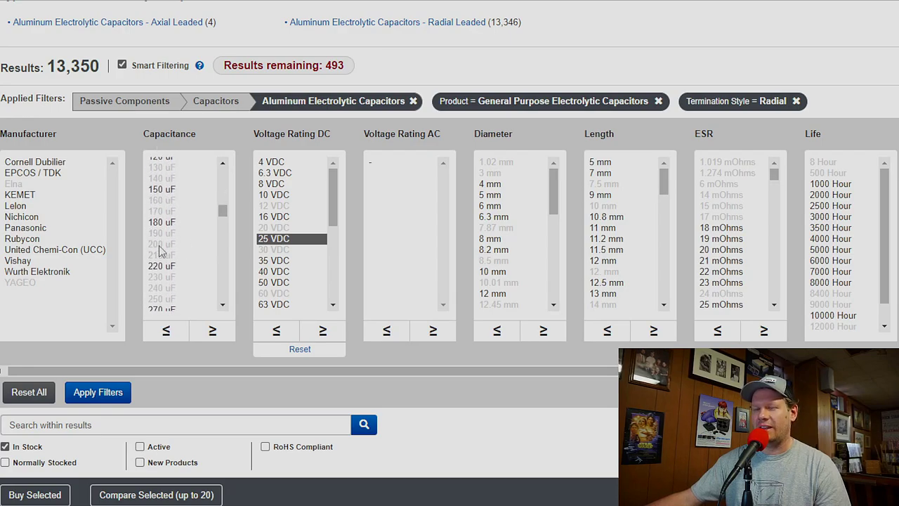
{"action": "left_click", "coordinate": [168, 266]}
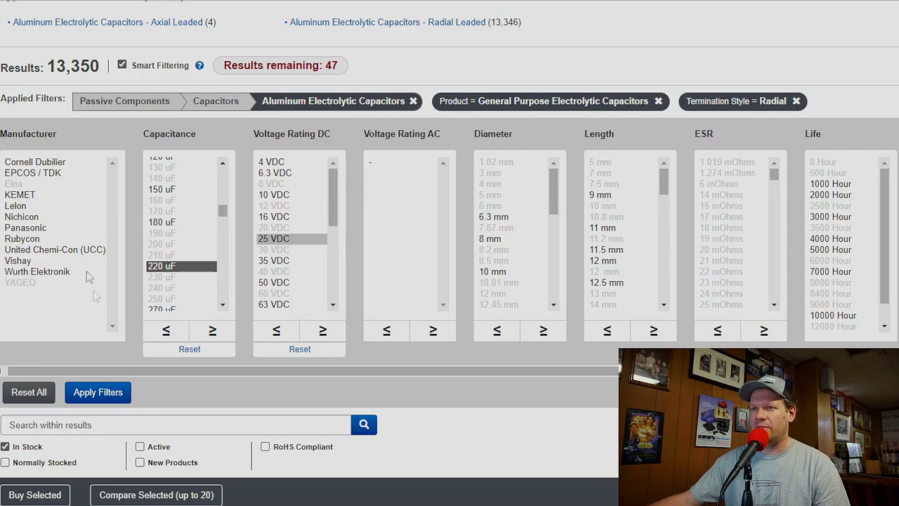
{"action": "left_click", "coordinate": [98, 392]}
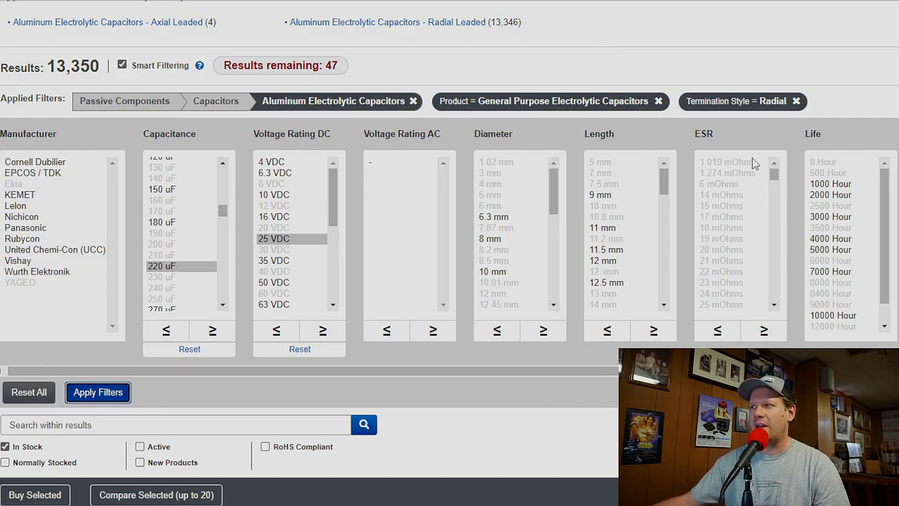
Limit the results to a maximum operating temperature of +105 C and apply the filter
{"action": "scroll", "coordinate": [363, 252], "scroll_direction": "down", "scroll_amount": 2}
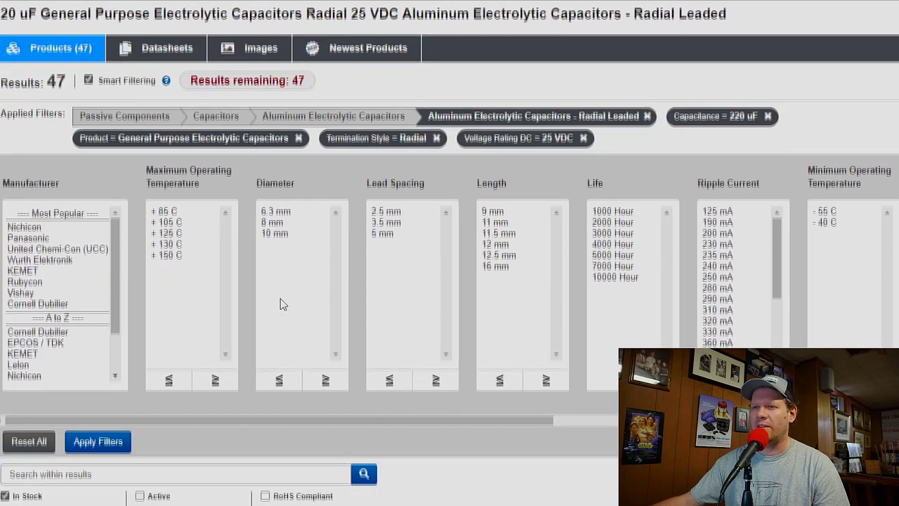
{"action": "left_click", "coordinate": [163, 218]}
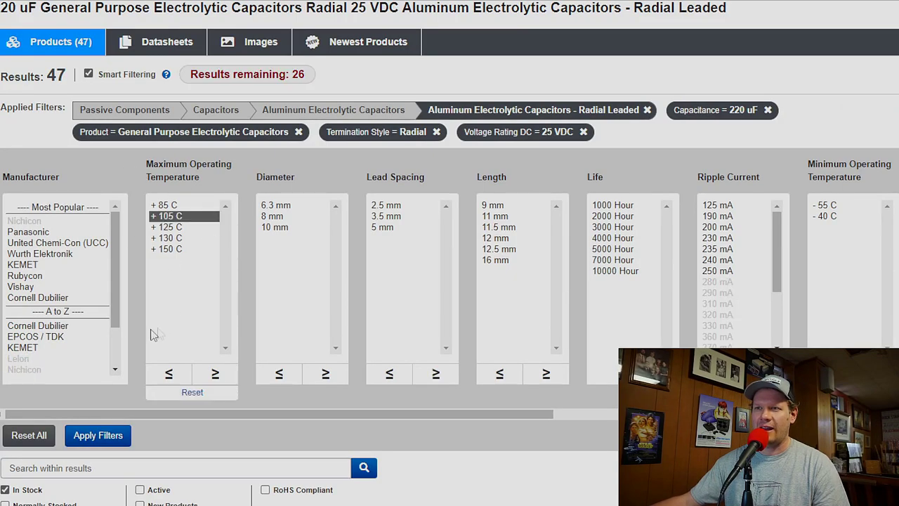
{"action": "left_click", "coordinate": [88, 438]}
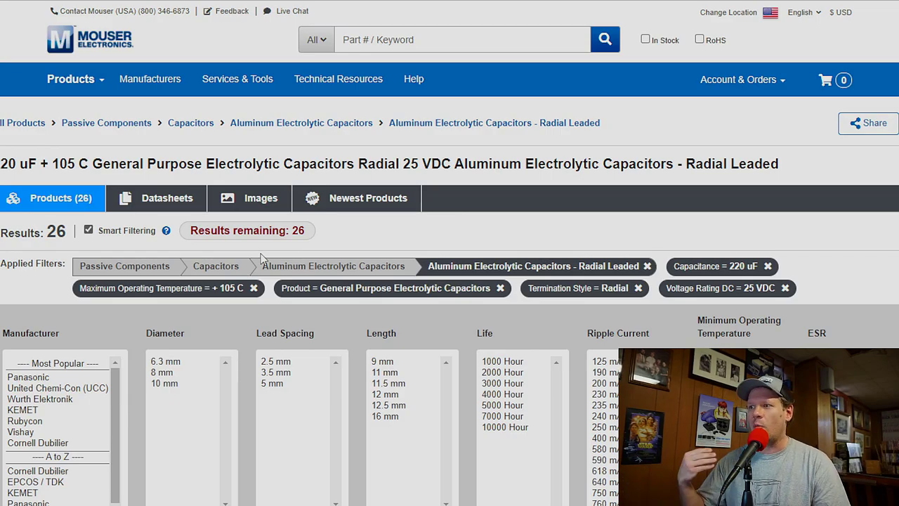
Examine the ripple current and ESR filter options and the parts listed in the filtered results
{"action": "scroll", "coordinate": [576, 140], "scroll_direction": "down", "scroll_amount": 5}
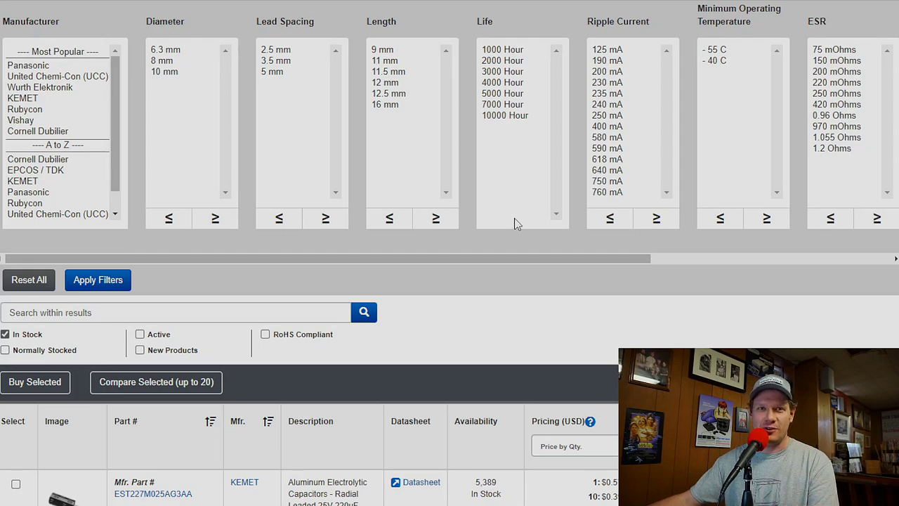
{"action": "scroll", "coordinate": [520, 218], "scroll_direction": "up", "scroll_amount": 4}
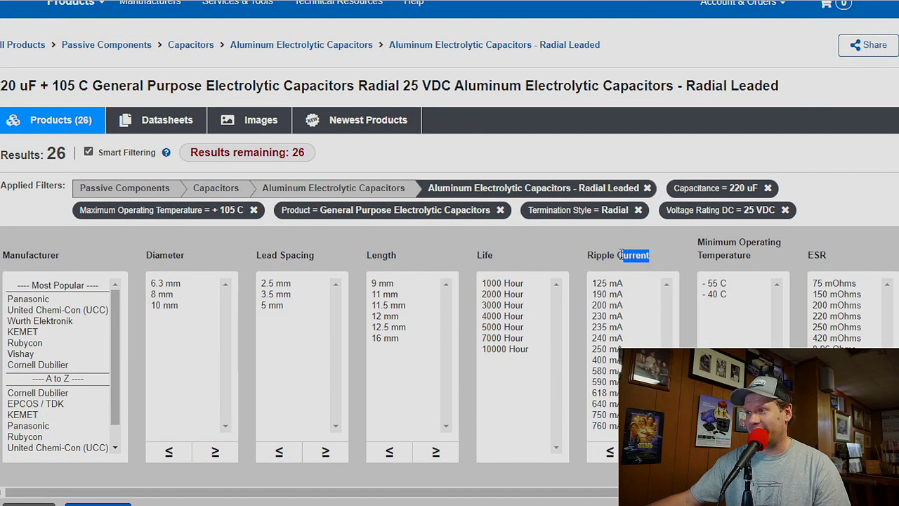
{"action": "left_click_drag", "start_coordinate": [621, 254], "coordinate": [588, 258]}
{"action": "scroll", "coordinate": [585, 260], "scroll_direction": "down", "scroll_amount": 2}
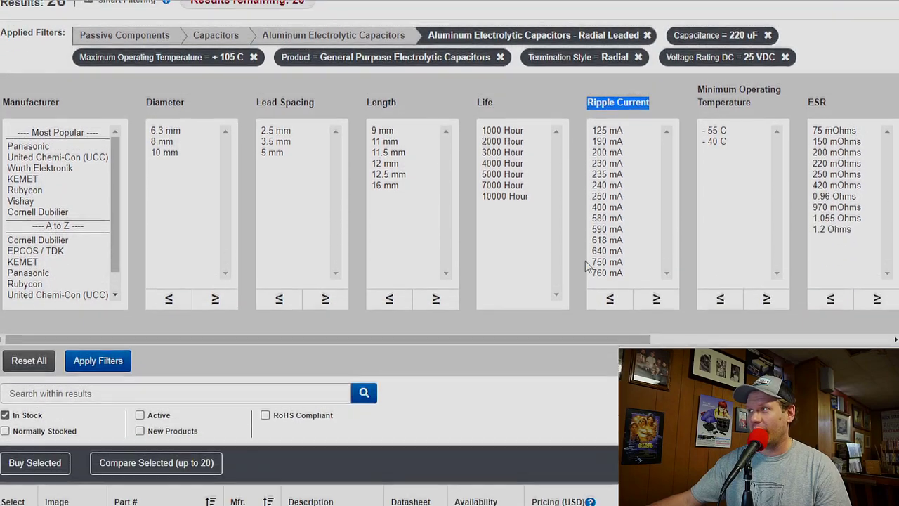
{"action": "left_click_drag", "start_coordinate": [826, 103], "coordinate": [804, 100]}
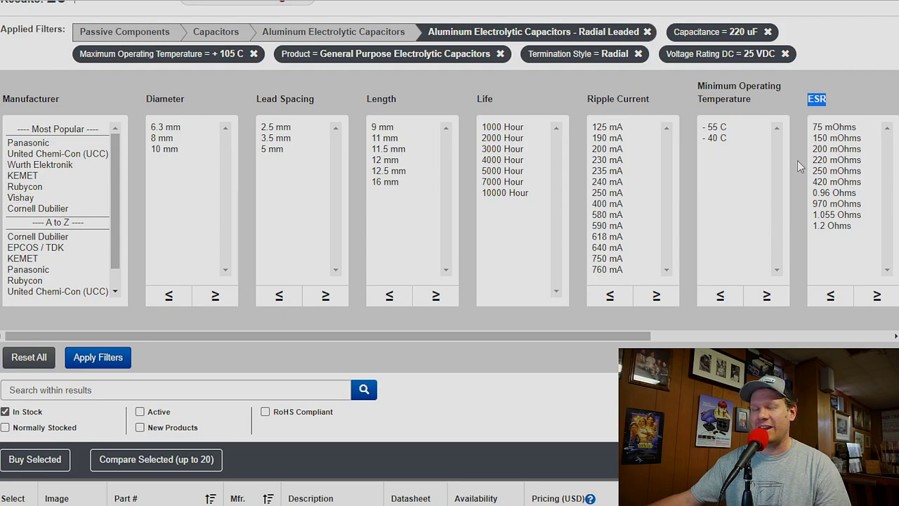
{"action": "scroll", "coordinate": [397, 277], "scroll_direction": "down", "scroll_amount": 3}
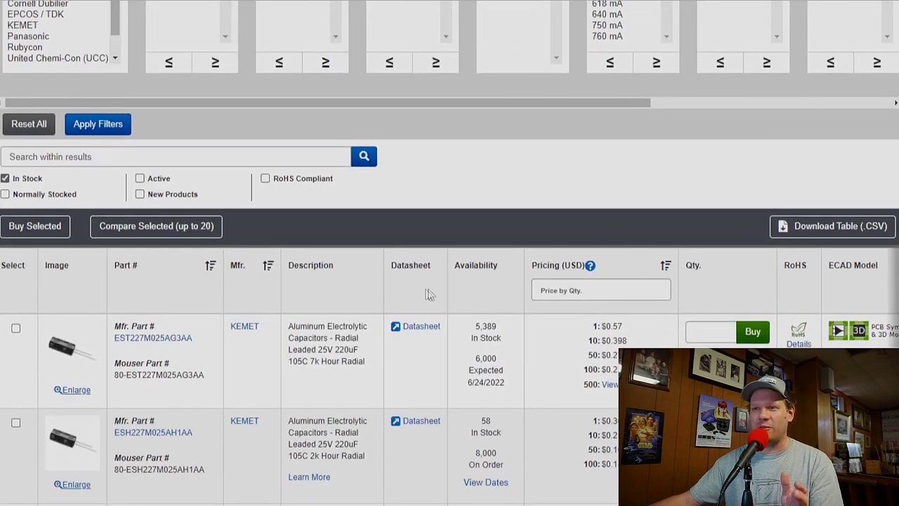
{"action": "scroll", "coordinate": [124, 330], "scroll_direction": "down", "scroll_amount": 1}
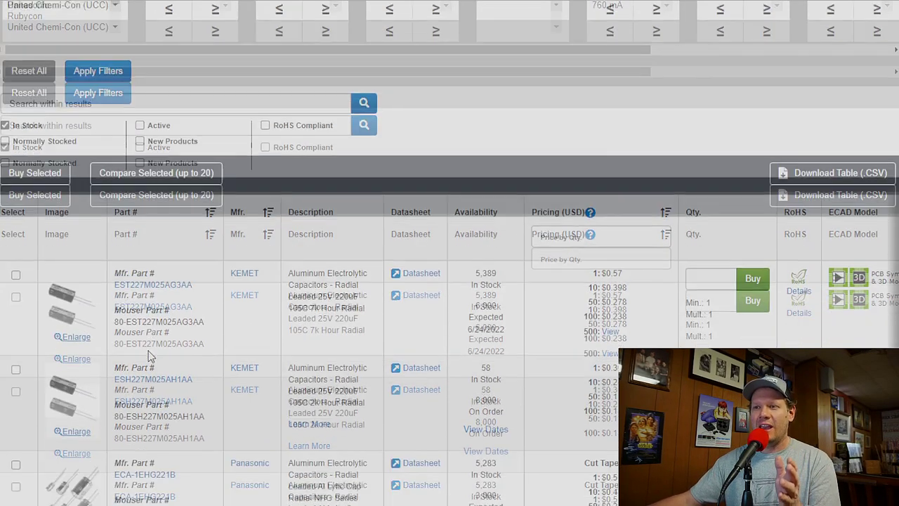
{"action": "scroll", "coordinate": [181, 421], "scroll_direction": "up", "scroll_amount": 2}
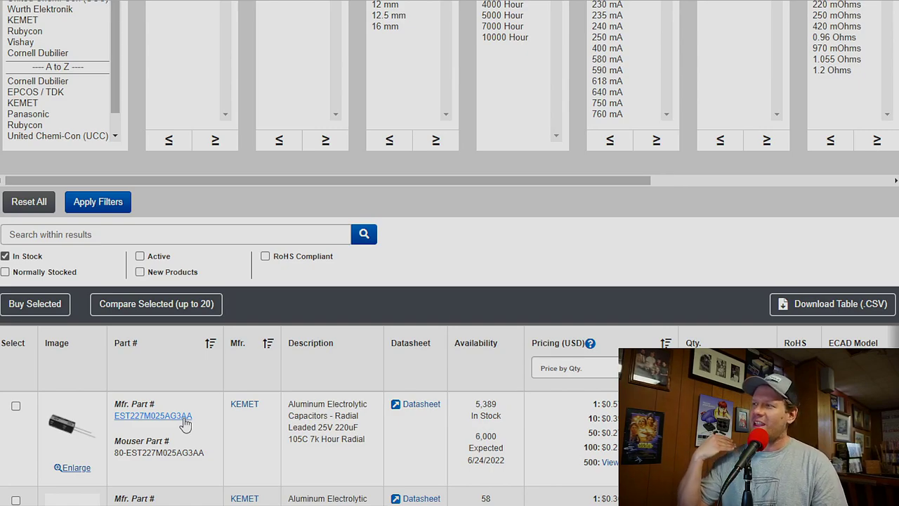
{"action": "scroll", "coordinate": [605, 265], "scroll_direction": "up", "scroll_amount": 3}
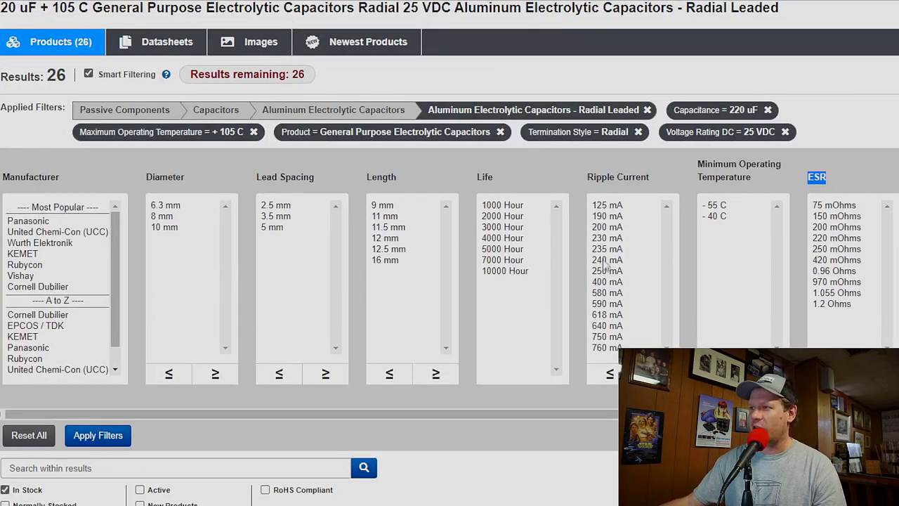
{"action": "scroll", "coordinate": [659, 224], "scroll_direction": "down", "scroll_amount": 3}
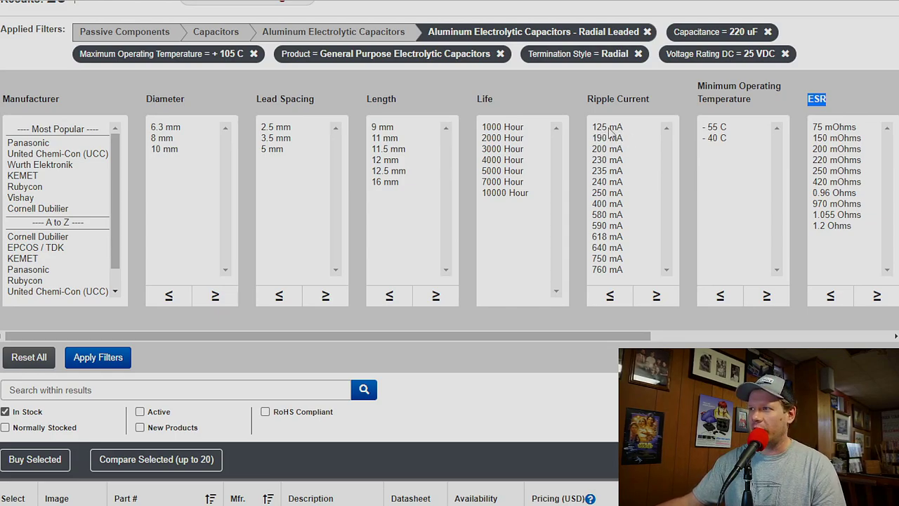
{"action": "scroll", "coordinate": [611, 148], "scroll_direction": "down", "scroll_amount": 2}
{"action": "scroll", "coordinate": [613, 155], "scroll_direction": "up", "scroll_amount": 3}
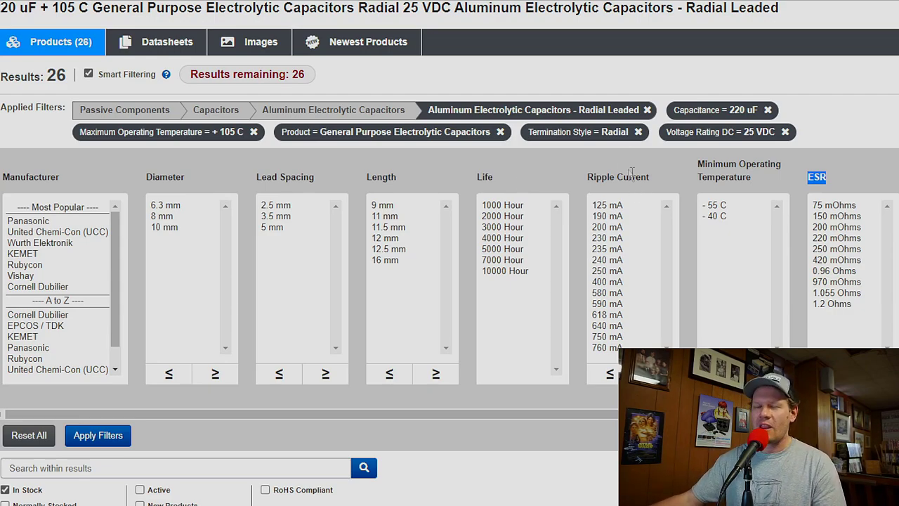
{"action": "scroll", "coordinate": [625, 172], "scroll_direction": "down", "scroll_amount": 2}
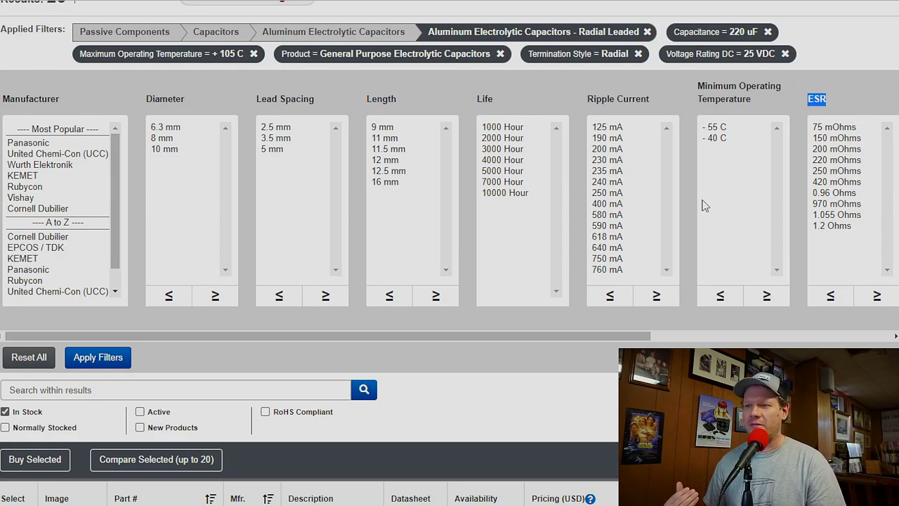
{"action": "scroll", "coordinate": [234, 412], "scroll_direction": "down", "scroll_amount": 5}
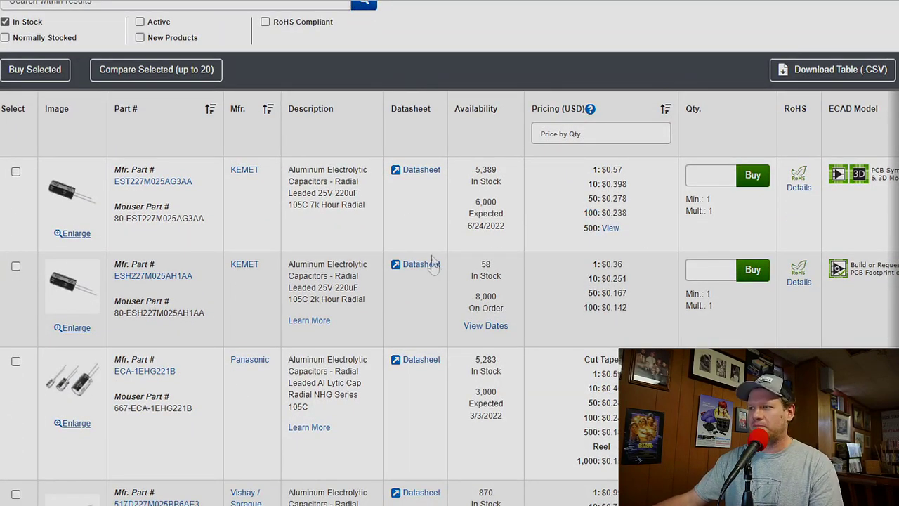
Compare the lifetime hours in the descriptions of the first two KEMET capacitors in the results
{"action": "scroll", "coordinate": [310, 179], "scroll_direction": "down", "scroll_amount": 1}
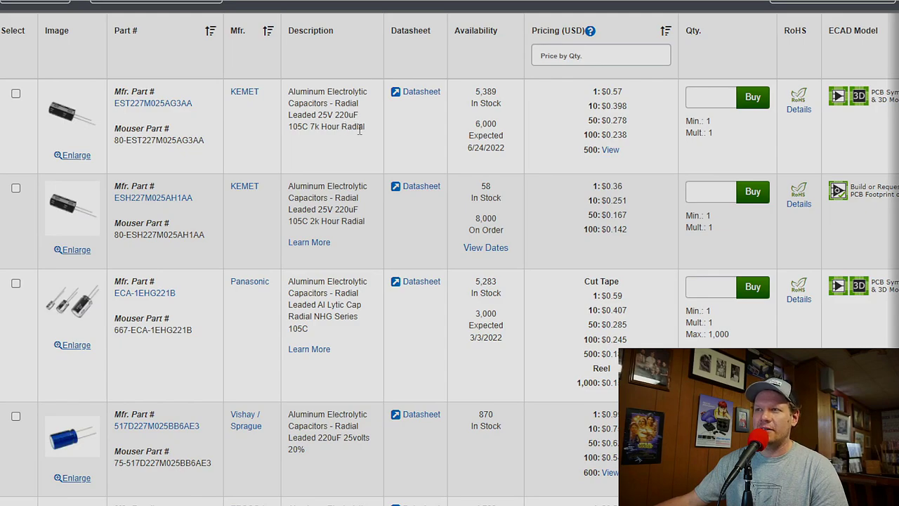
{"action": "left_click_drag", "start_coordinate": [364, 128], "coordinate": [292, 127]}
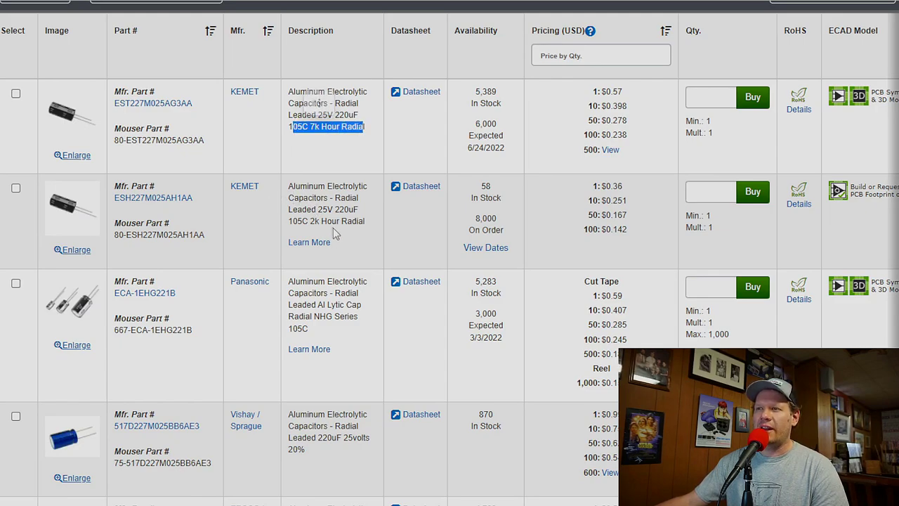
{"action": "left_click_drag", "start_coordinate": [341, 222], "coordinate": [297, 221]}
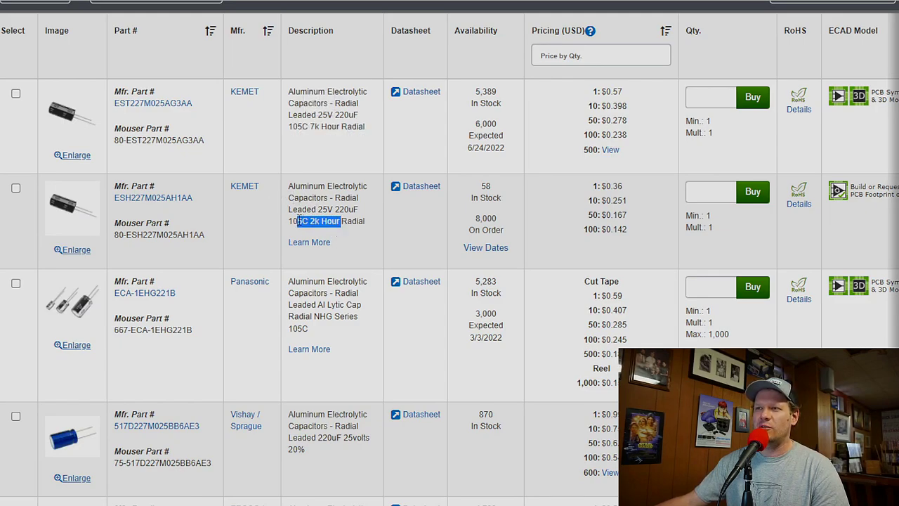
Open the product page for KEMET EST227M025AG3AA and check its life and ripple current specifications
{"action": "left_click", "coordinate": [146, 104]}
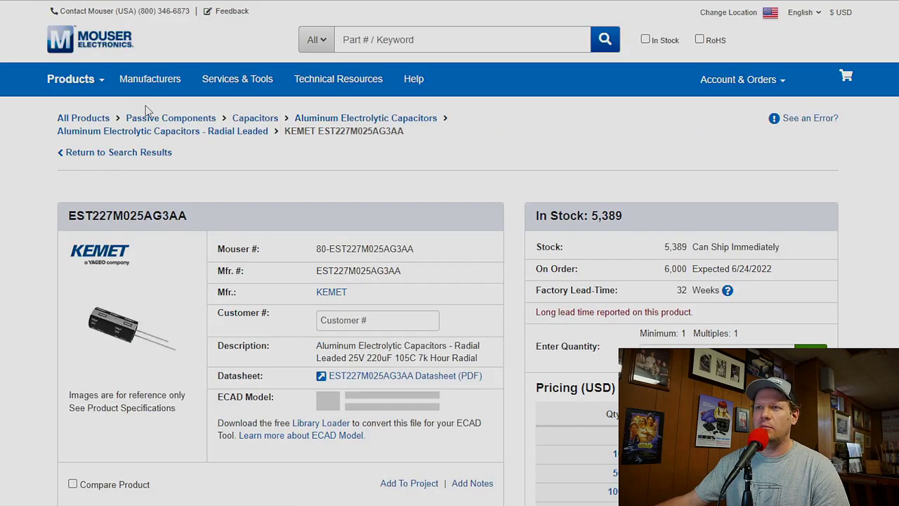
{"action": "scroll", "coordinate": [325, 248], "scroll_direction": "down", "scroll_amount": 5}
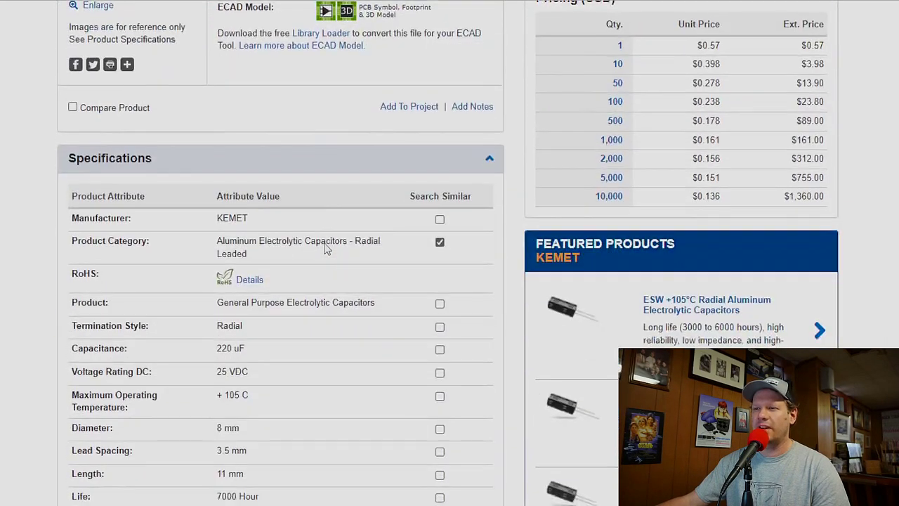
{"action": "scroll", "coordinate": [325, 245], "scroll_direction": "down", "scroll_amount": 5}
{"action": "scroll", "coordinate": [295, 277], "scroll_direction": "up", "scroll_amount": 2}
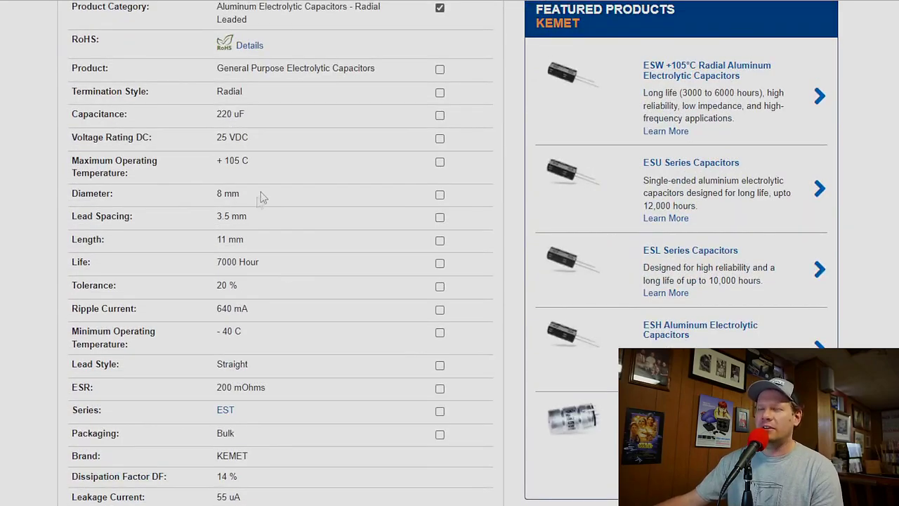
{"action": "left_click_drag", "start_coordinate": [258, 262], "coordinate": [219, 261]}
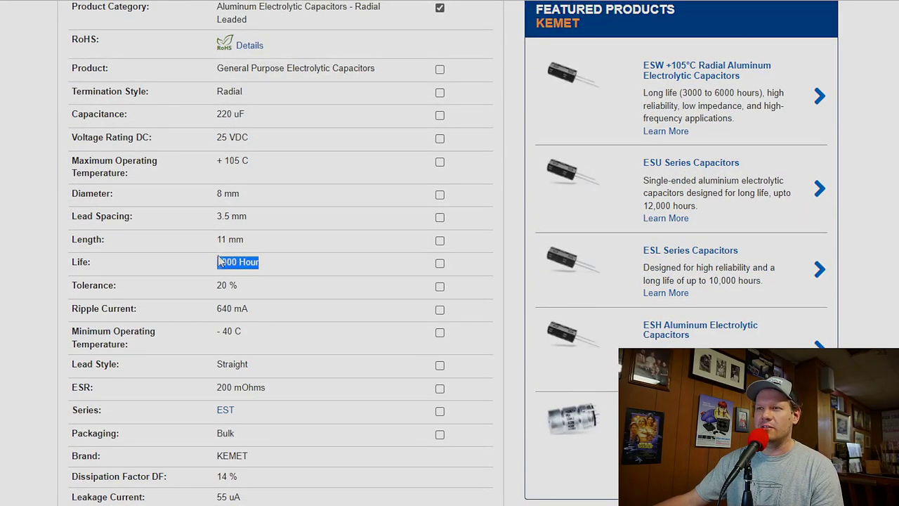
{"action": "scroll", "coordinate": [262, 286], "scroll_direction": "down", "scroll_amount": 1}
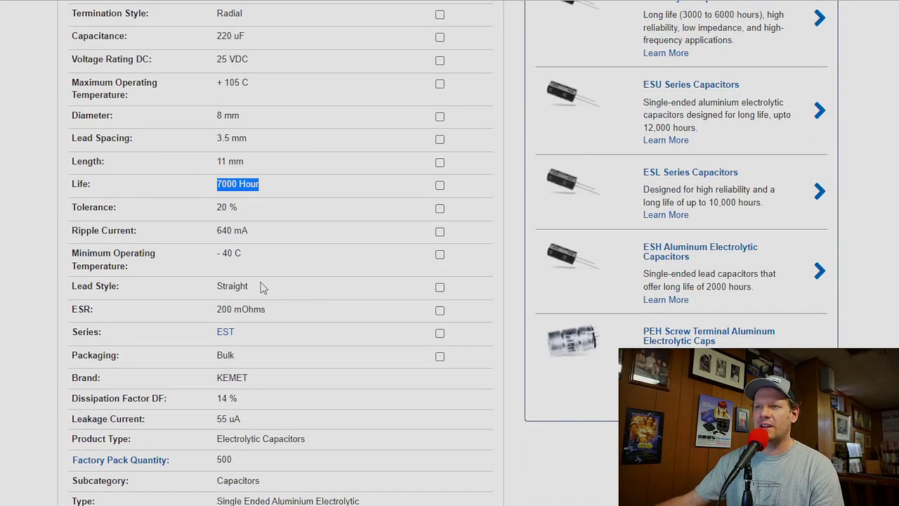
{"action": "left_click_drag", "start_coordinate": [251, 232], "coordinate": [218, 233]}
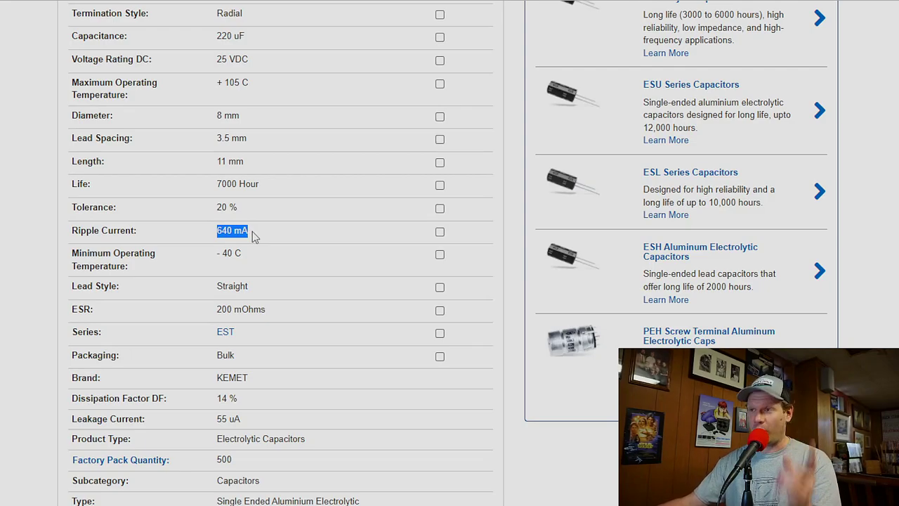
{"action": "scroll", "coordinate": [312, 252], "scroll_direction": "up", "scroll_amount": 4}
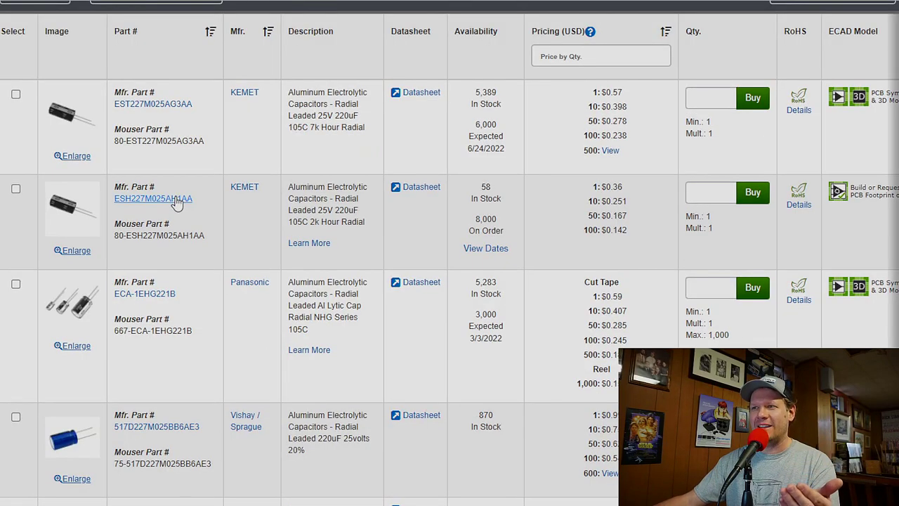
Open the product page for KEMET ESH227M025AH1AA and check its ripple current against the other specifications
{"action": "left_click", "coordinate": [175, 199]}
{"action": "scroll", "coordinate": [498, 366], "scroll_direction": "down", "scroll_amount": 10}
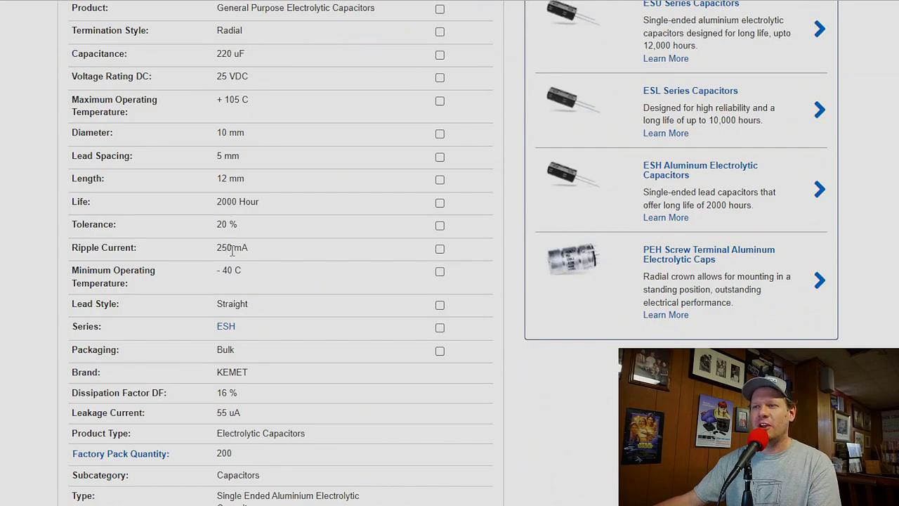
{"action": "left_click_drag", "start_coordinate": [232, 248], "coordinate": [217, 247]}
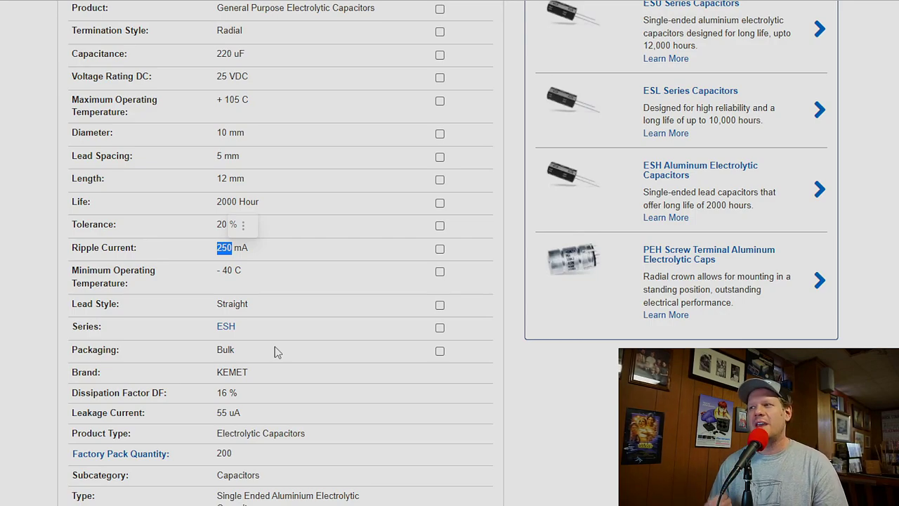
{"action": "scroll", "coordinate": [506, 140], "scroll_direction": "up", "scroll_amount": 3}
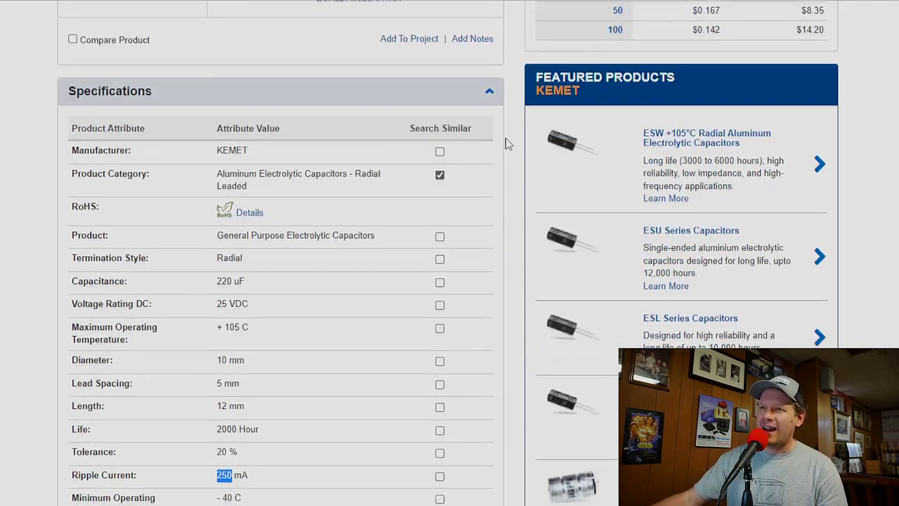
{"action": "scroll", "coordinate": [331, 279], "scroll_direction": "down", "scroll_amount": 3}
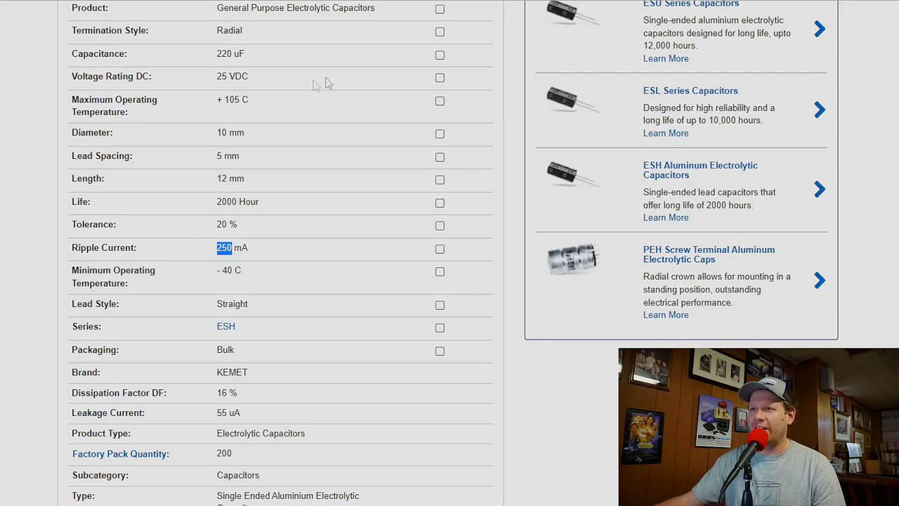
{"action": "scroll", "coordinate": [309, 255], "scroll_direction": "up", "scroll_amount": 3}
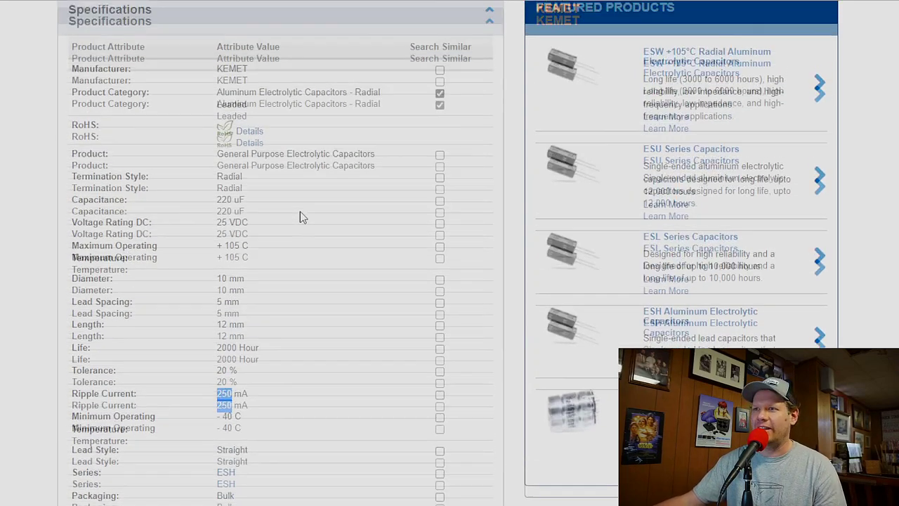